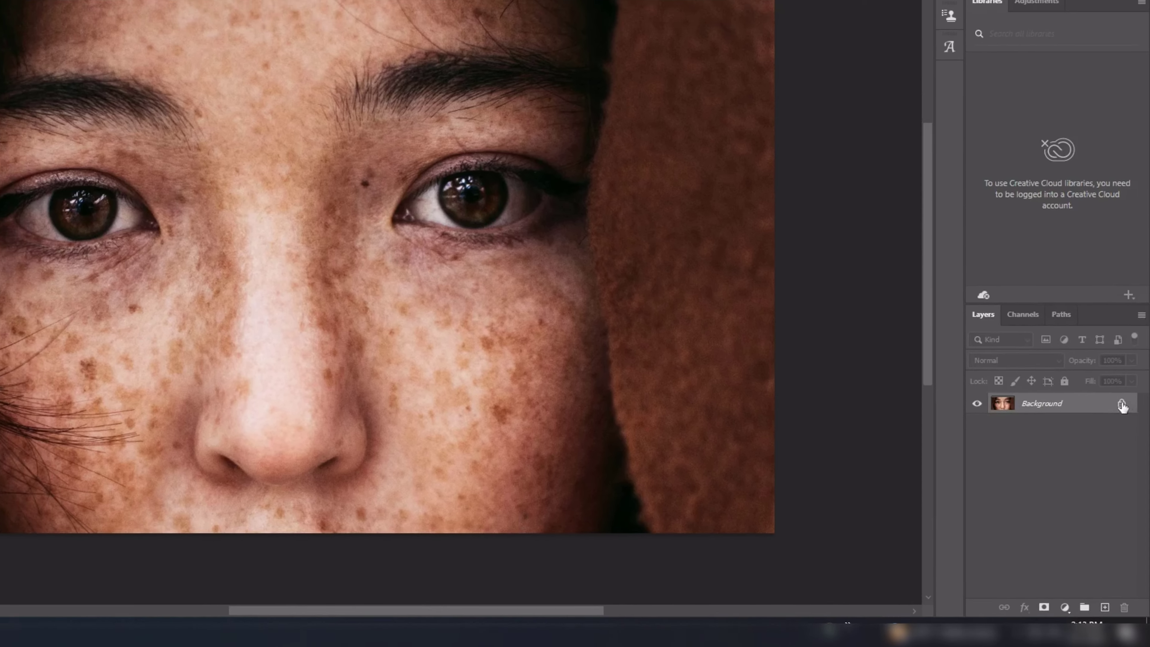
Convert the locked Background into an editable layer, accepting its default blending options.
click(1121, 404)
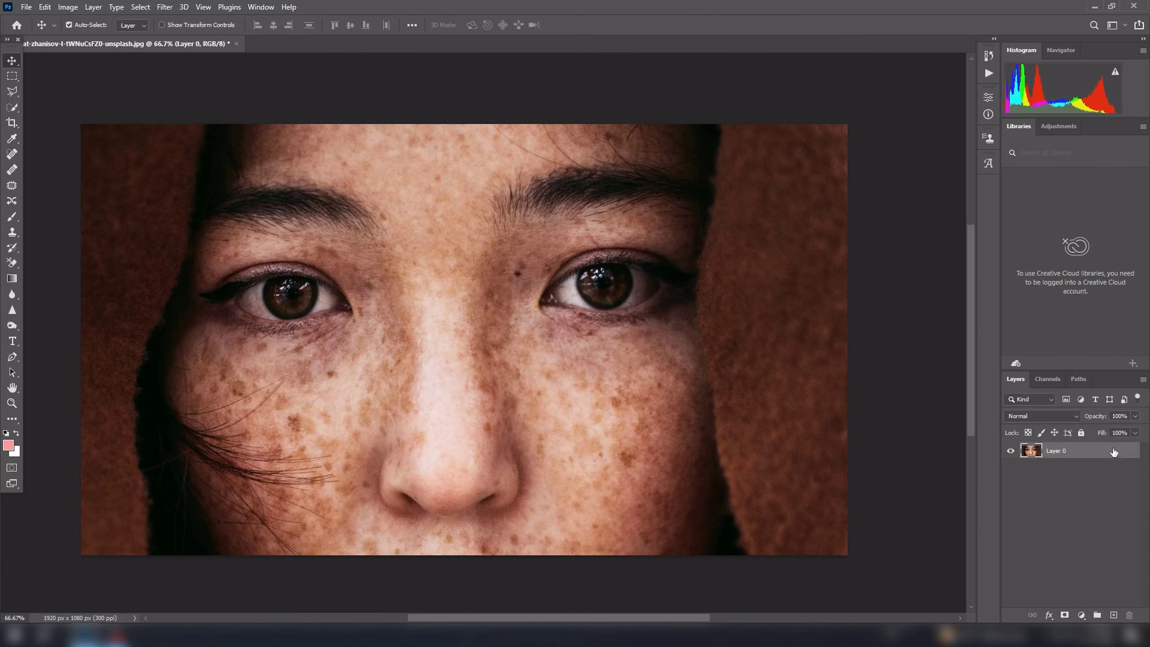
double_click(1106, 404)
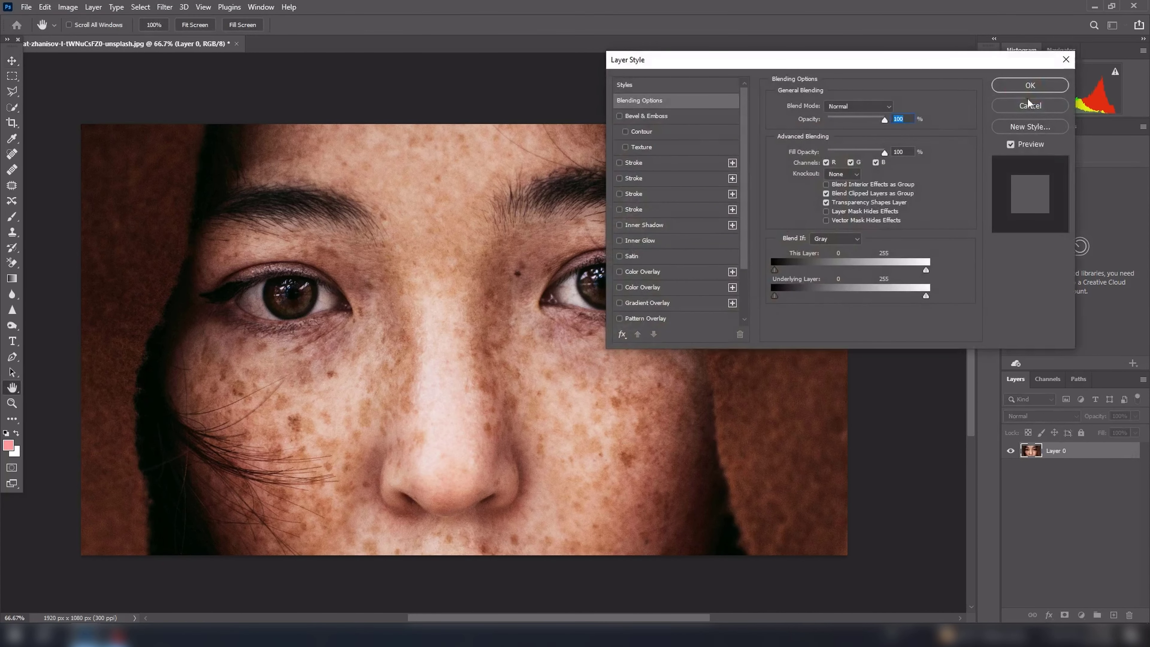
click(1028, 88)
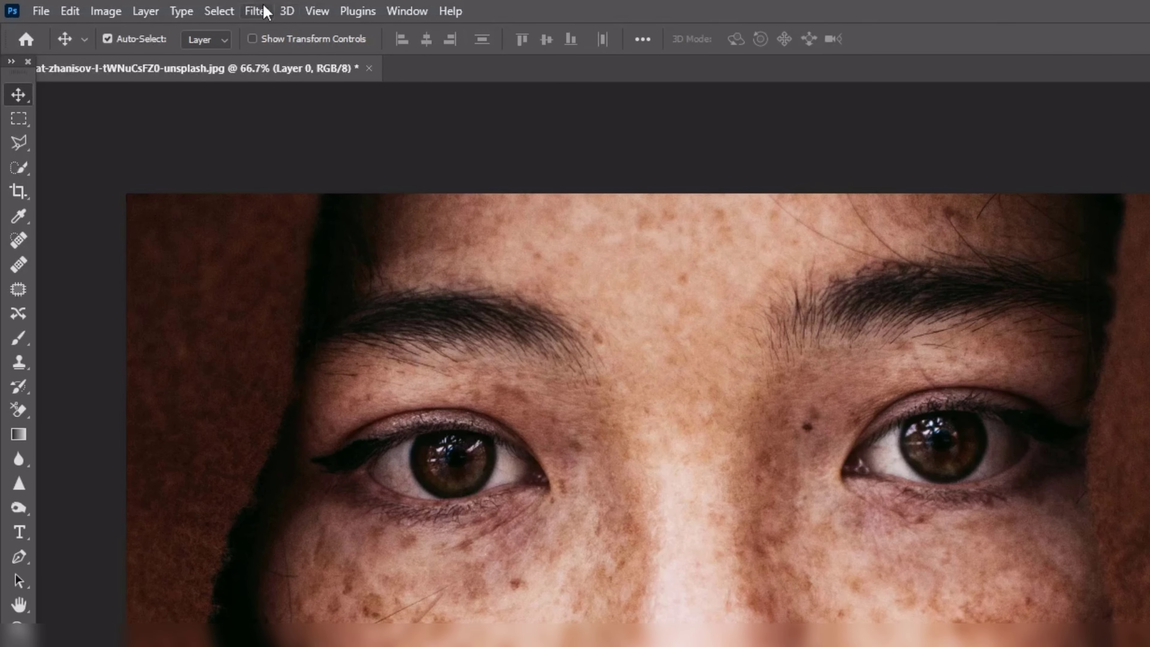
Open the photo layer in the SkinFiner filter and compare the default smoothing with the original.
click(257, 11)
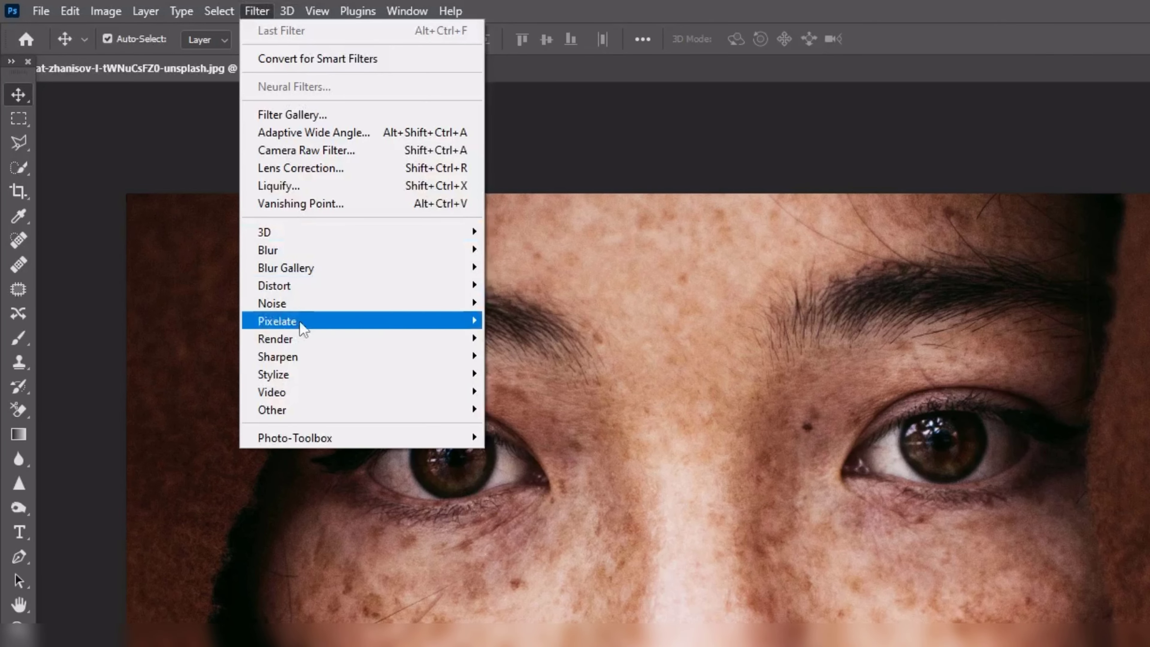
mouse_move(312, 442)
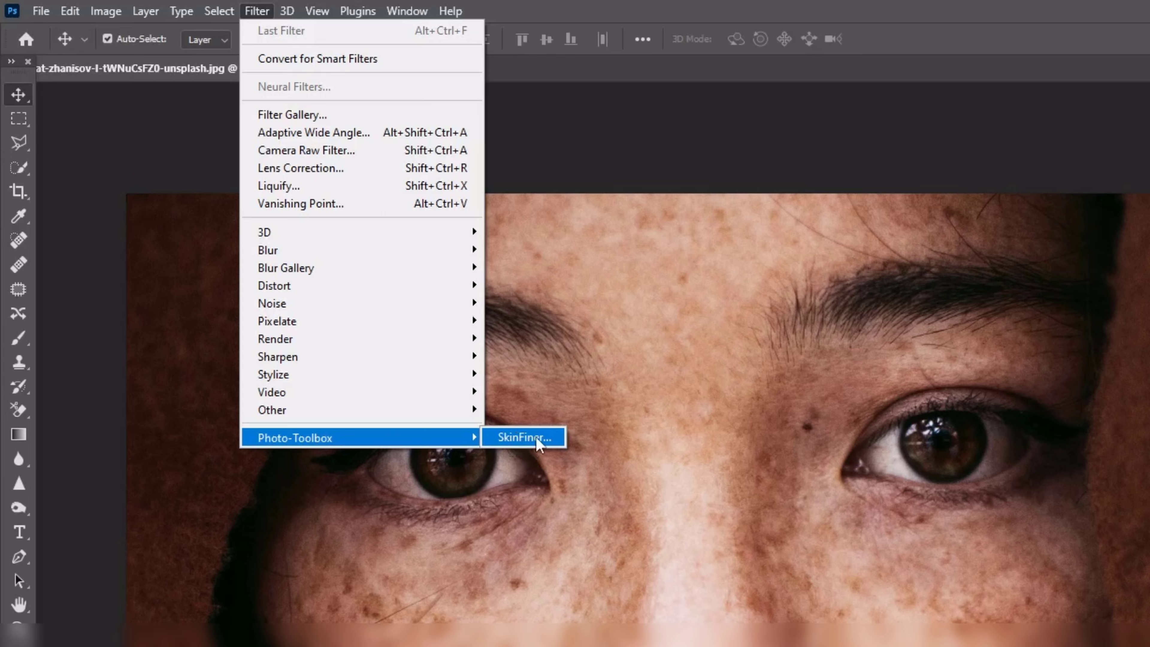
click(536, 437)
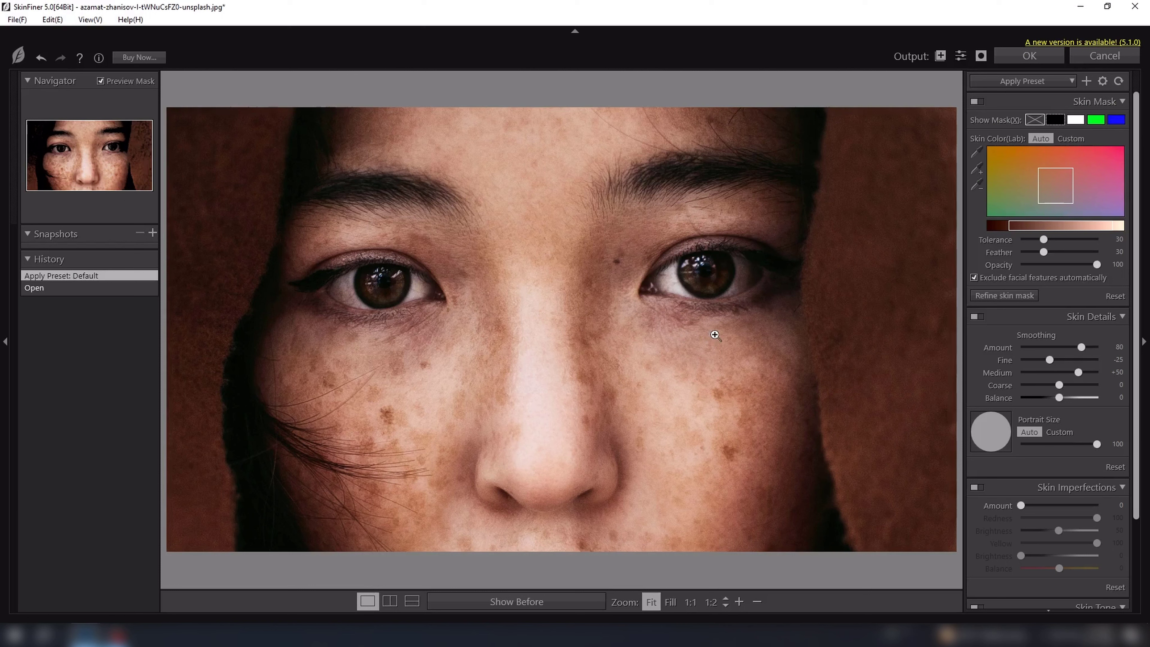
key(space)
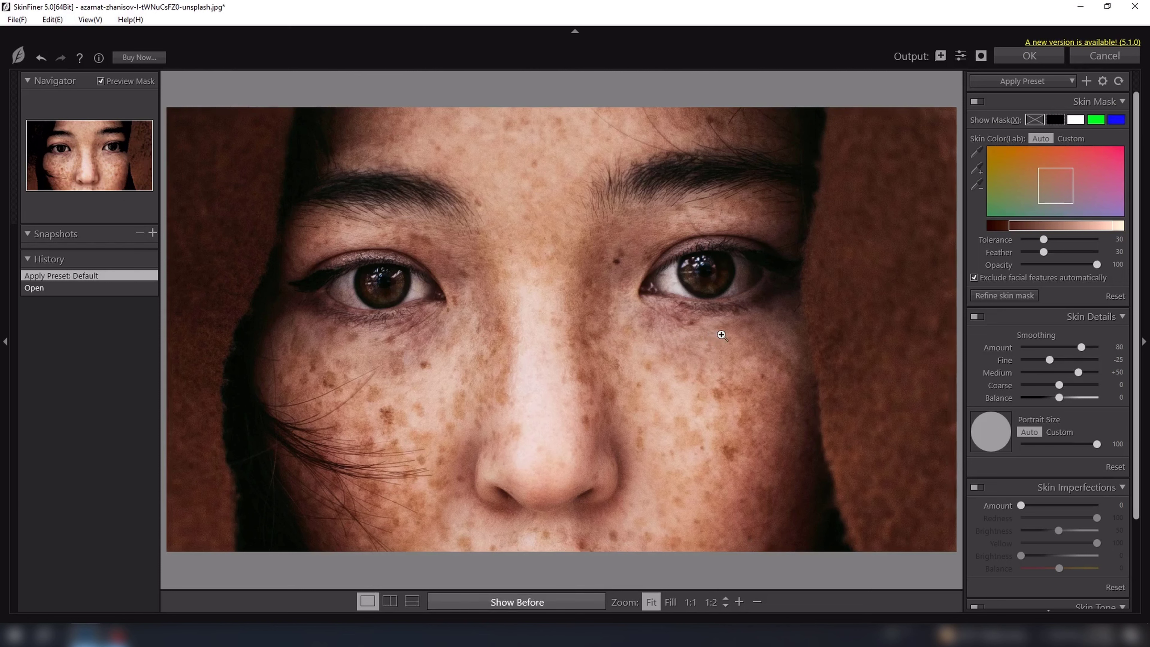
key(space)
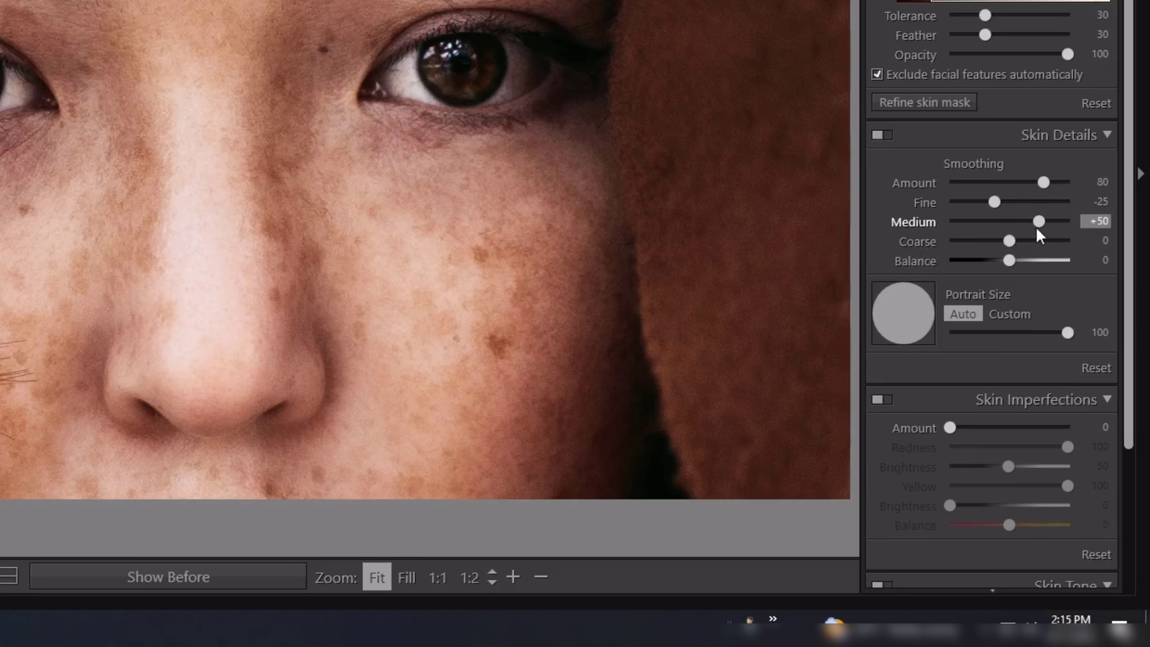
Apply SkinFiner's Smoothing-High preset to the portrait and commit the filter.
drag(1041, 223, 1104, 237)
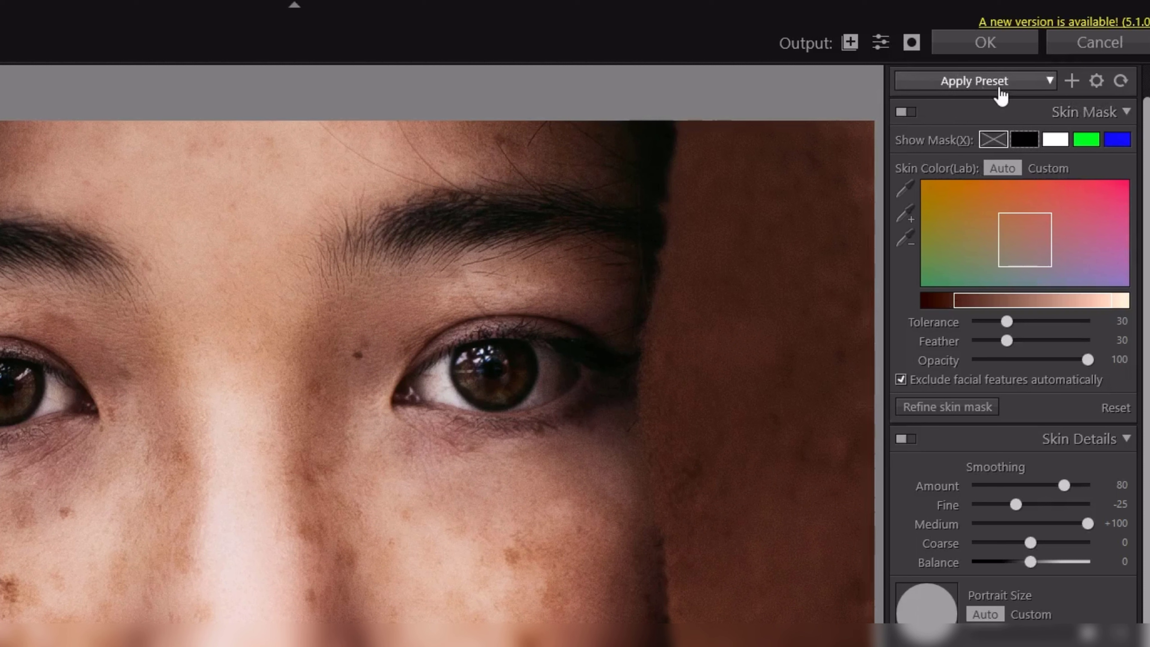
click(1002, 93)
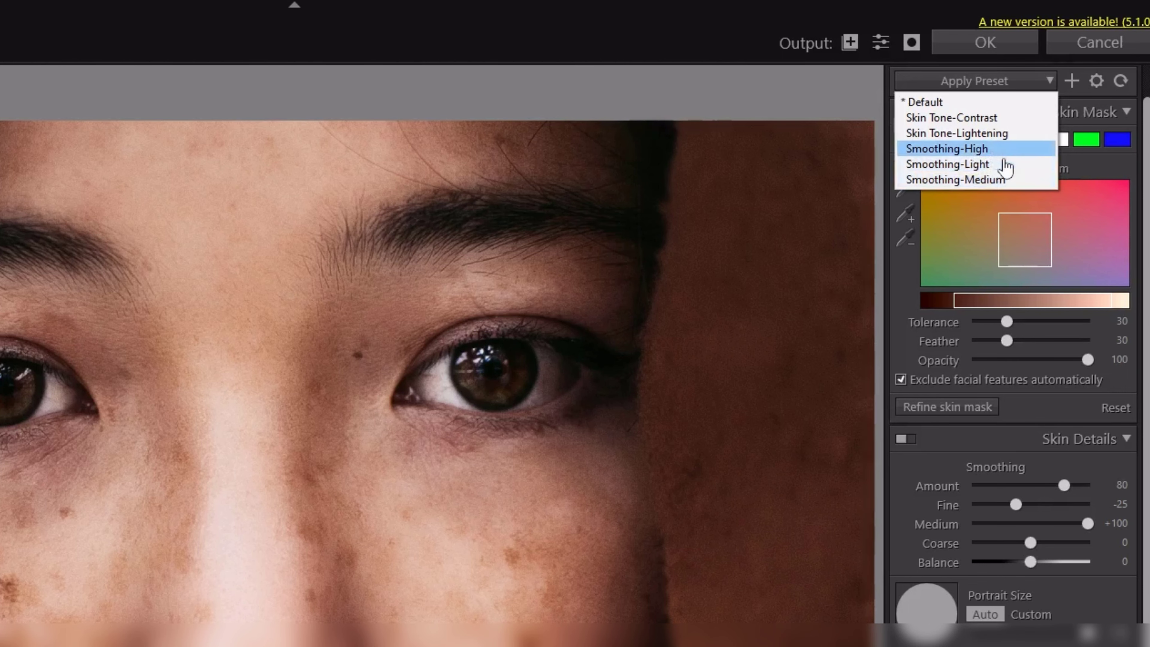
click(998, 148)
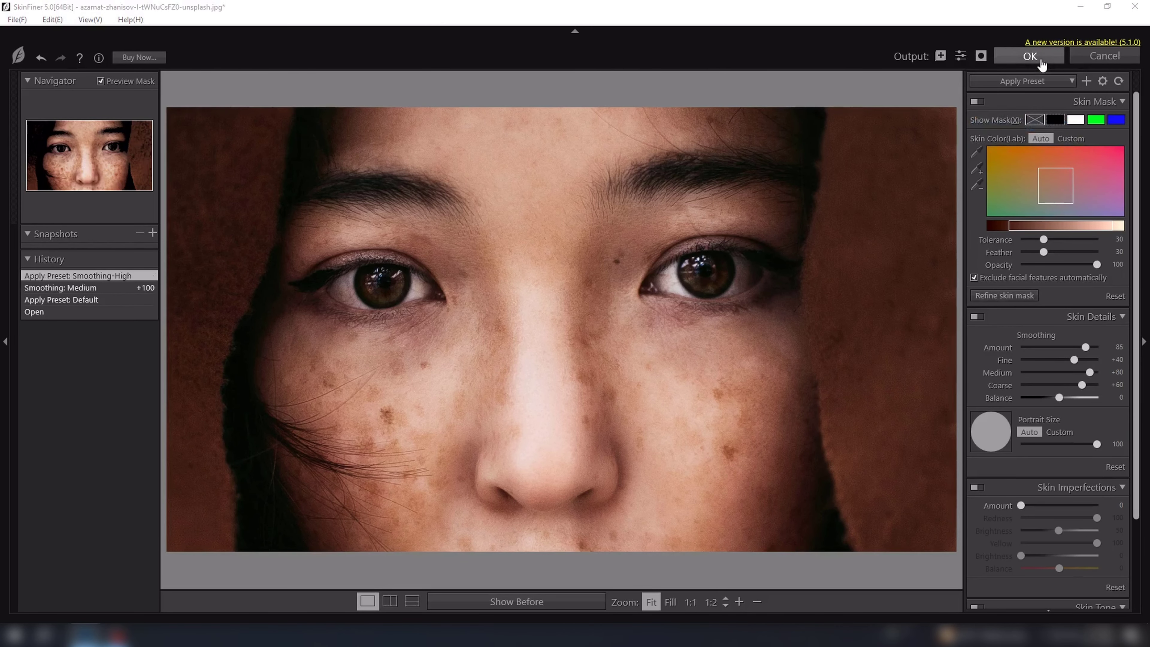
click(1041, 64)
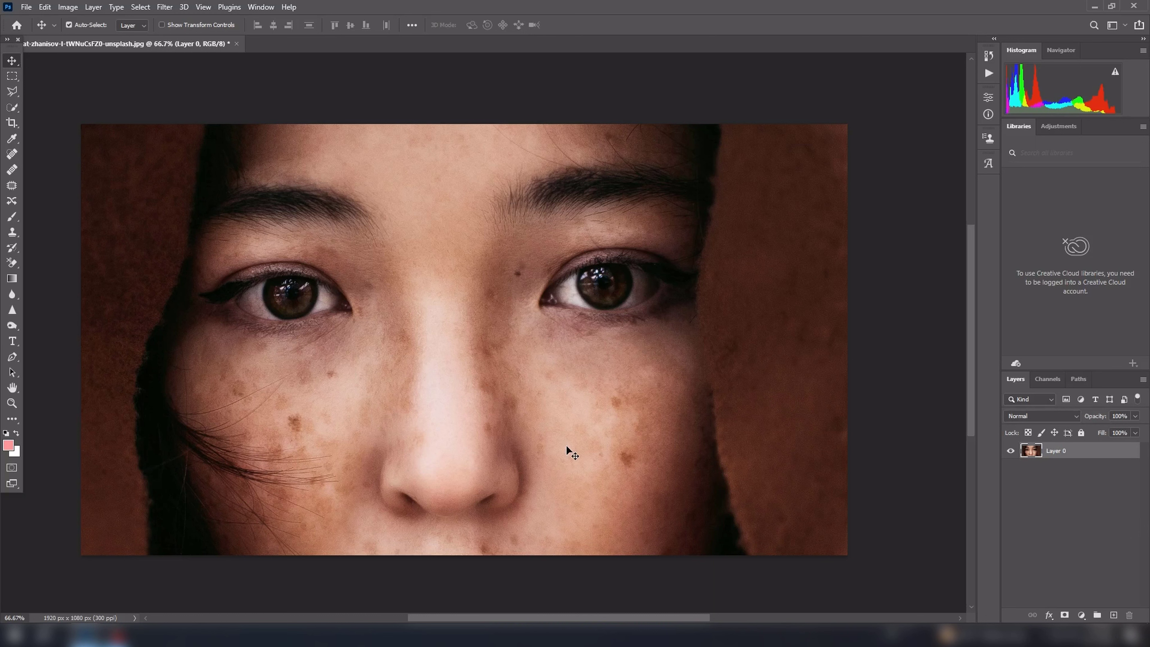
Duplicate the smoothed photo layer twice.
key(ctrl)
key(ctrl+j)
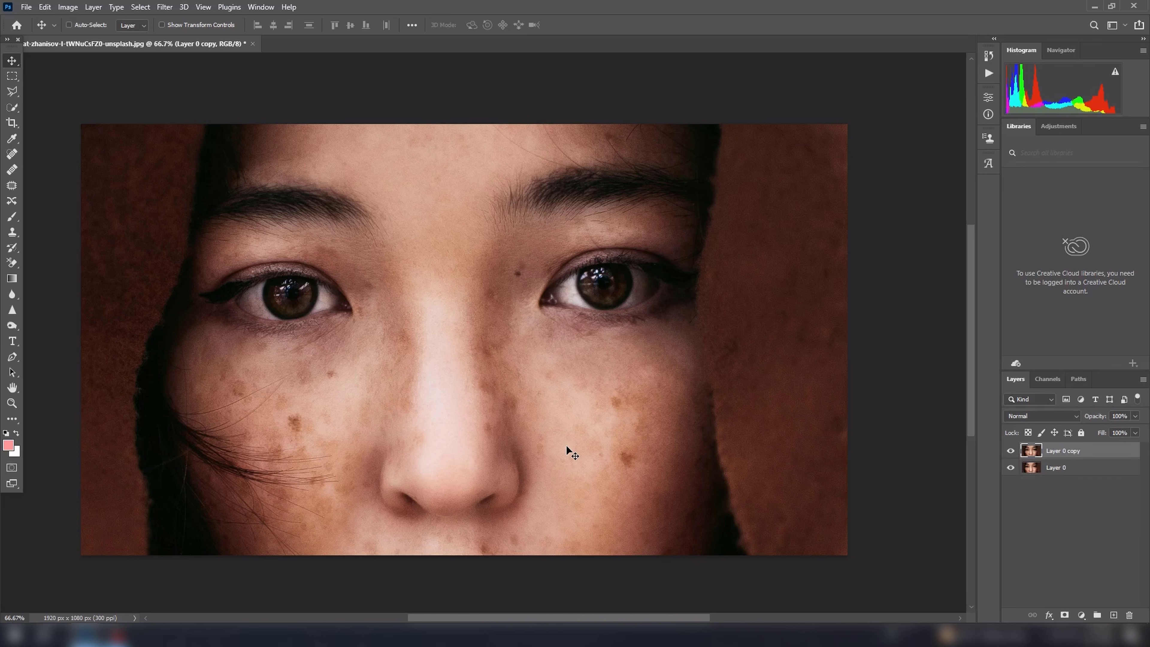
key(ctrl+j)
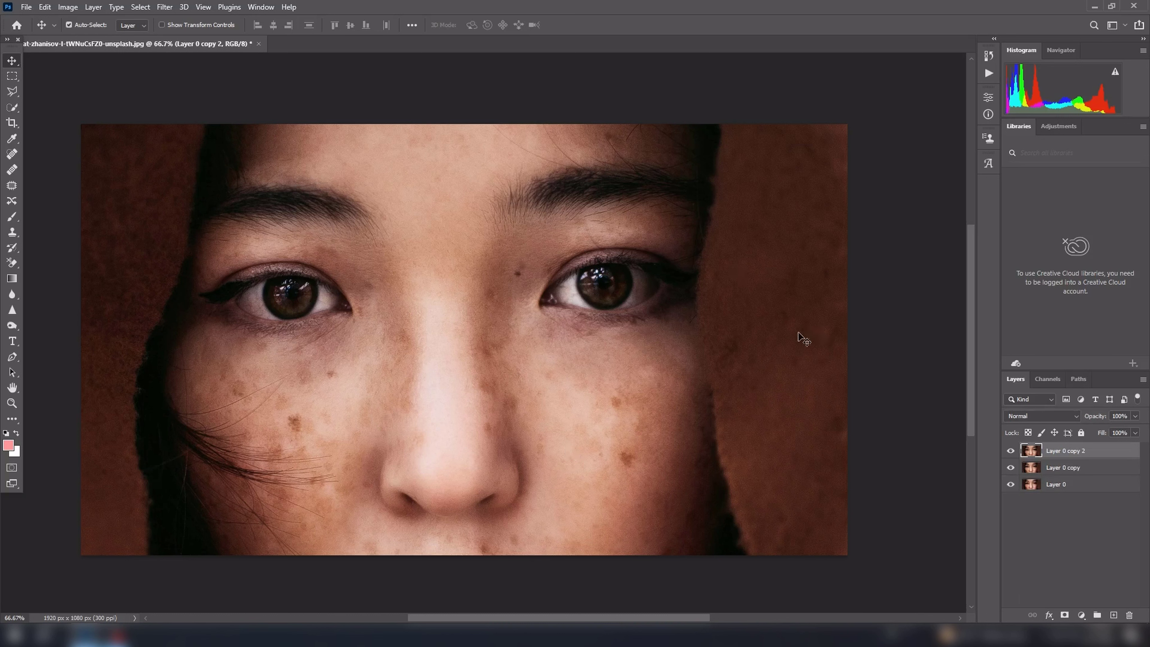
Invert the colours of the topmost copy and set its blend mode to Vivid Light.
key(ctrl)
key(ctrl+i)
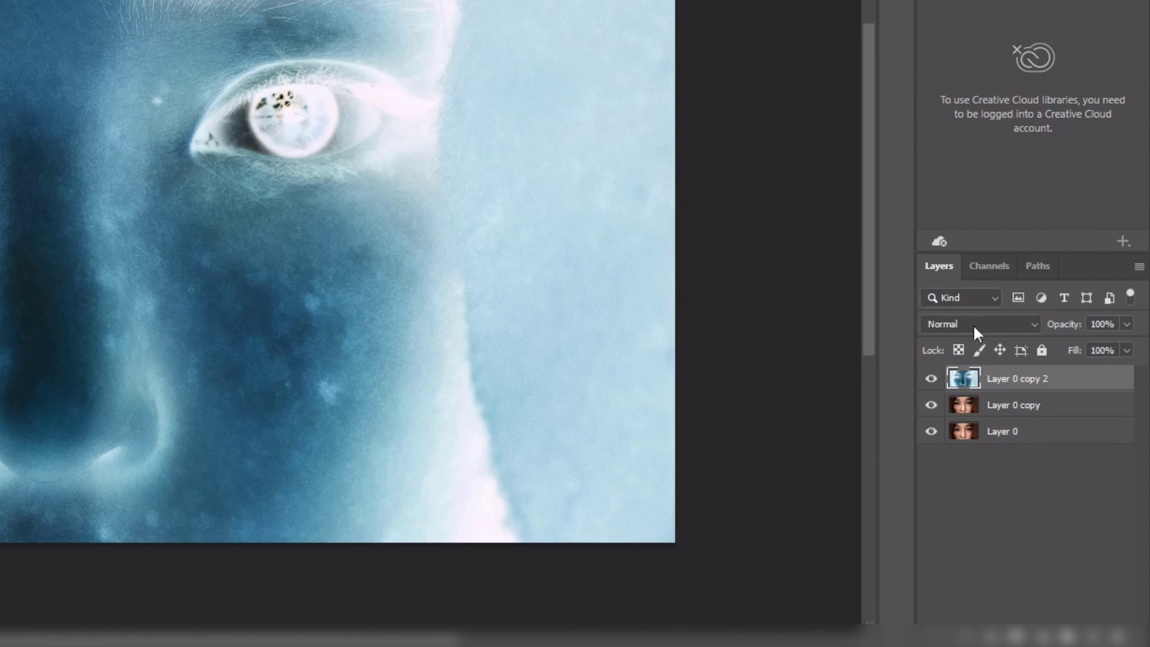
click(993, 333)
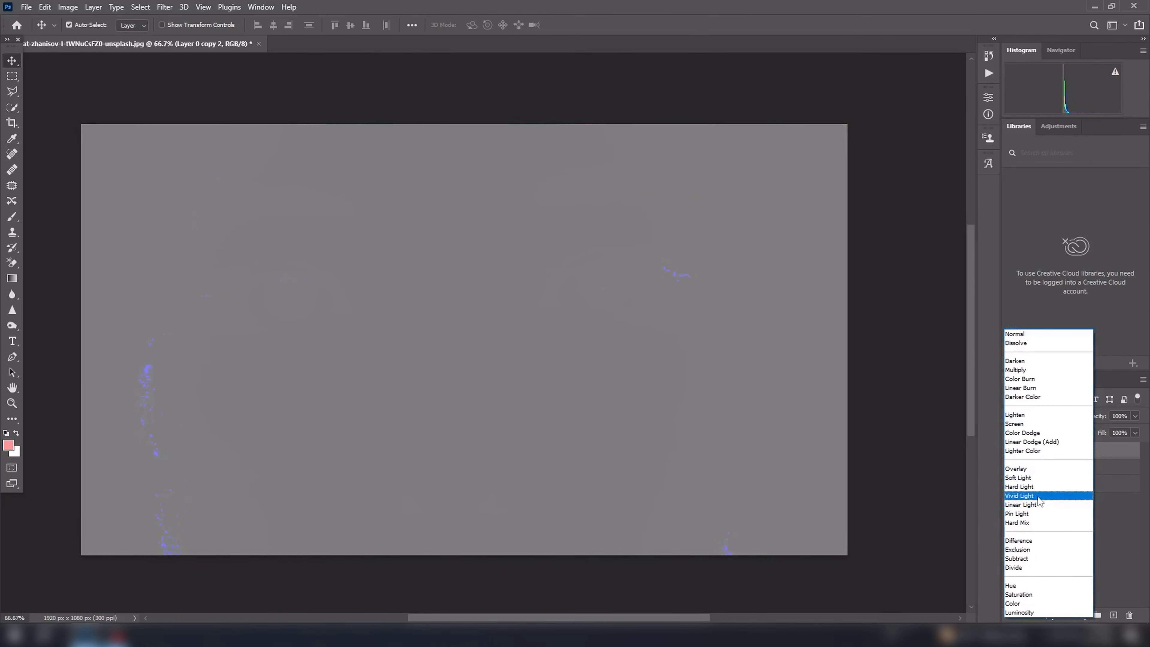
click(1037, 496)
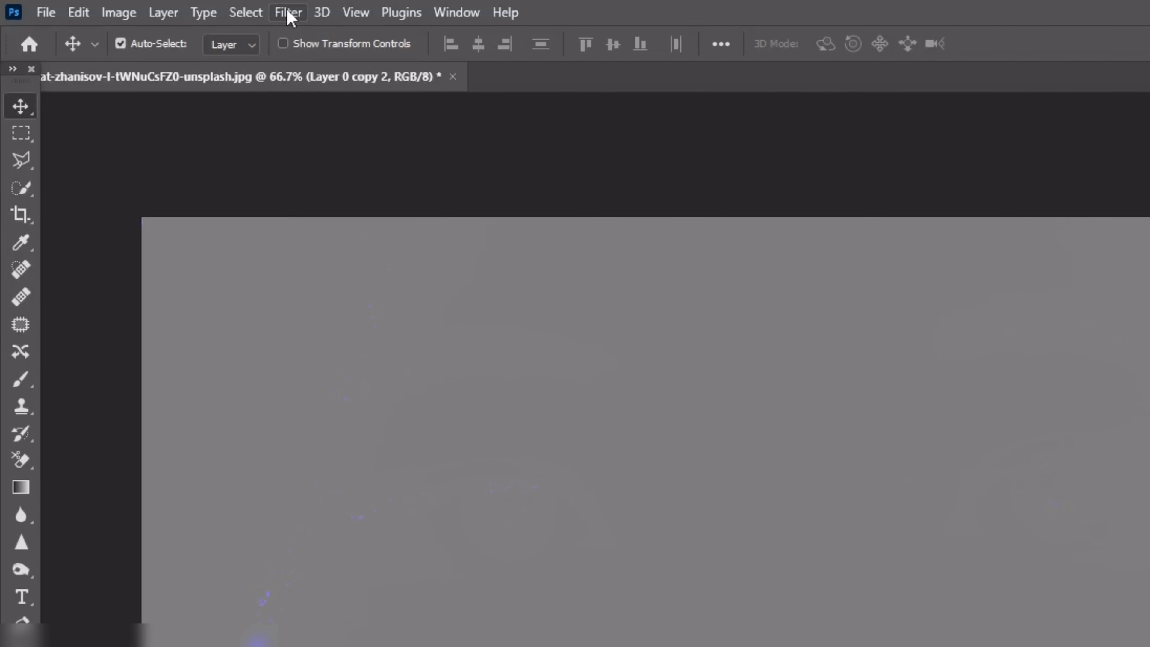
Apply a High Pass filter with a radius of 20.8 pixels to the inverted copy.
click(288, 14)
mouse_move(368, 461)
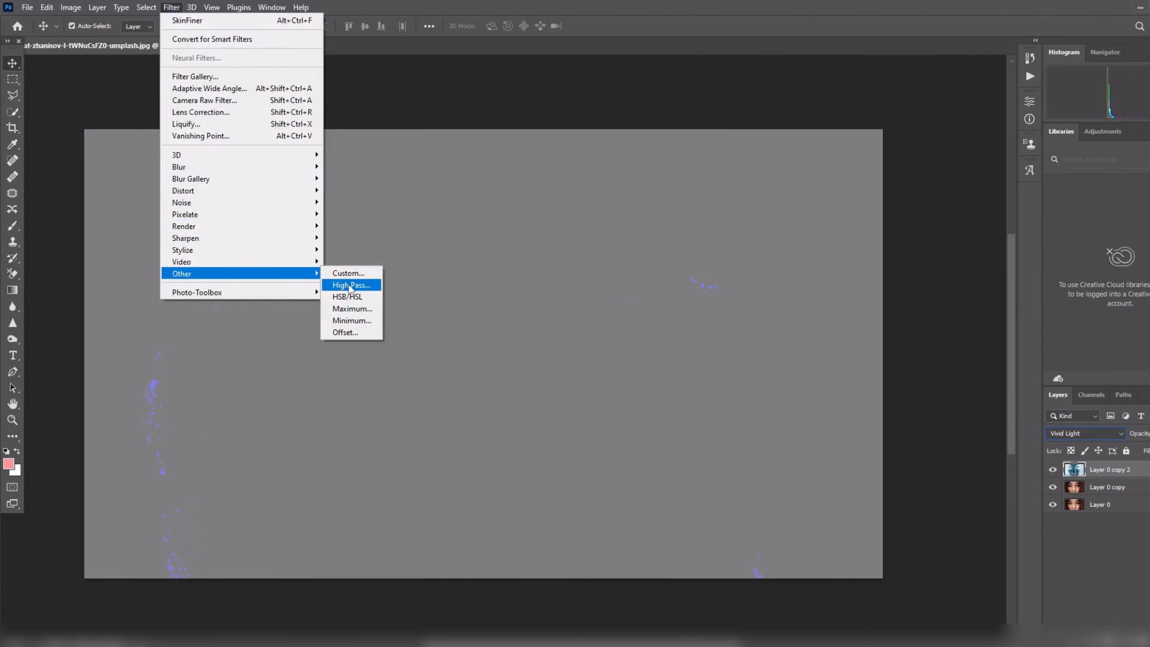
click(350, 285)
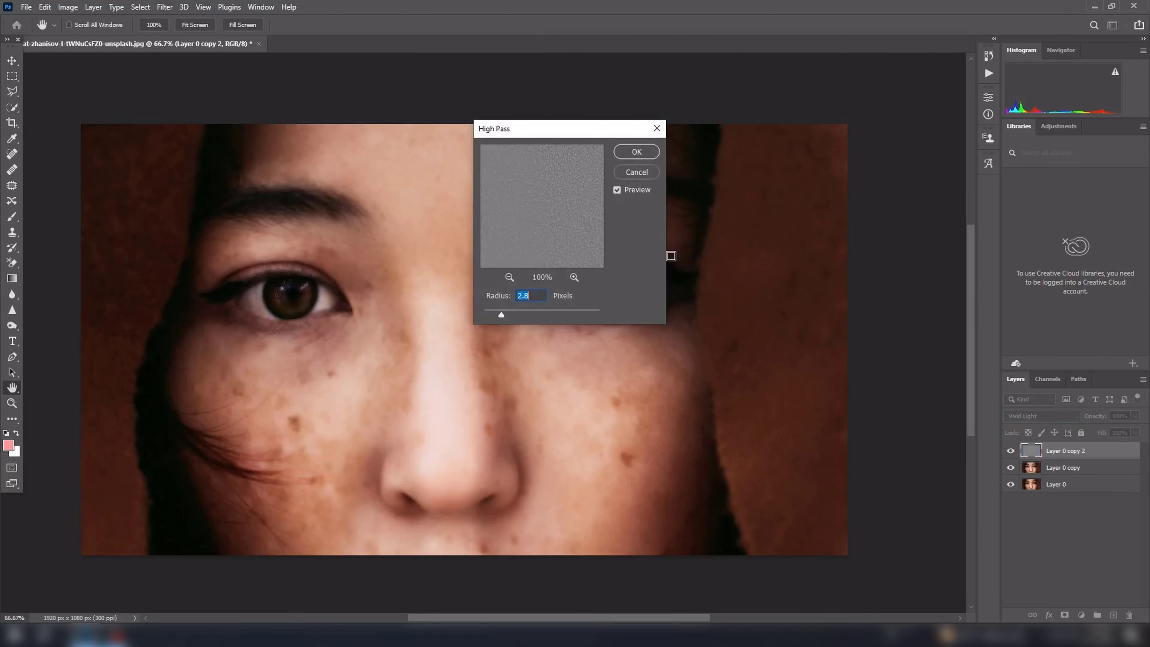
drag(570, 133, 867, 85)
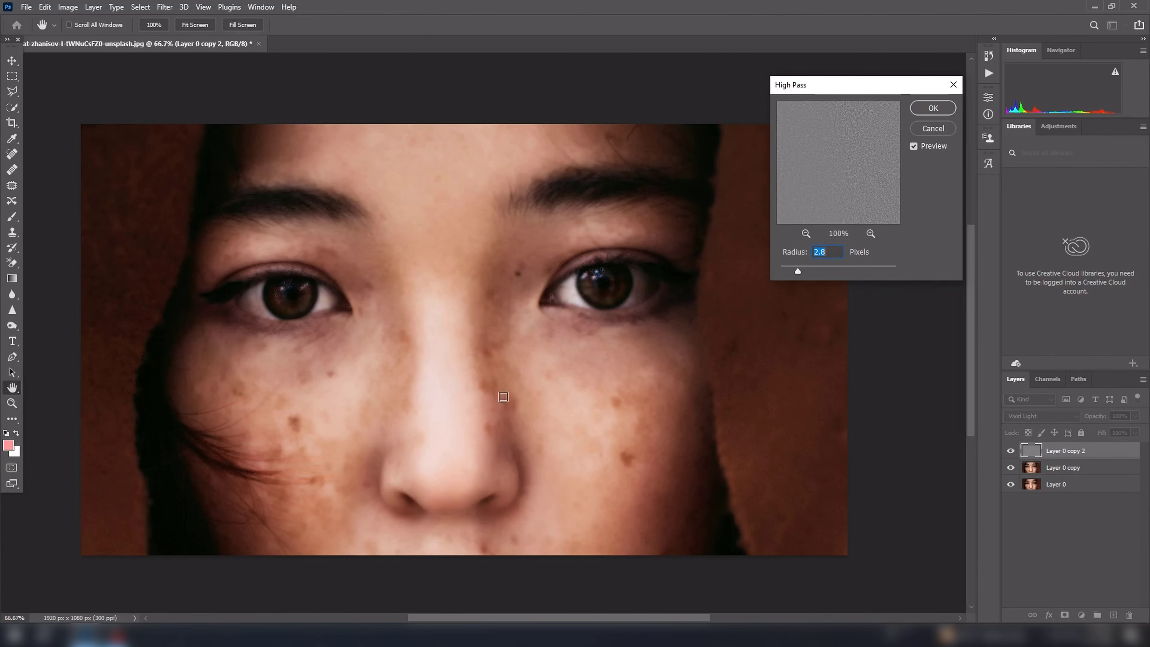
key(alt)
drag(817, 275, 832, 268)
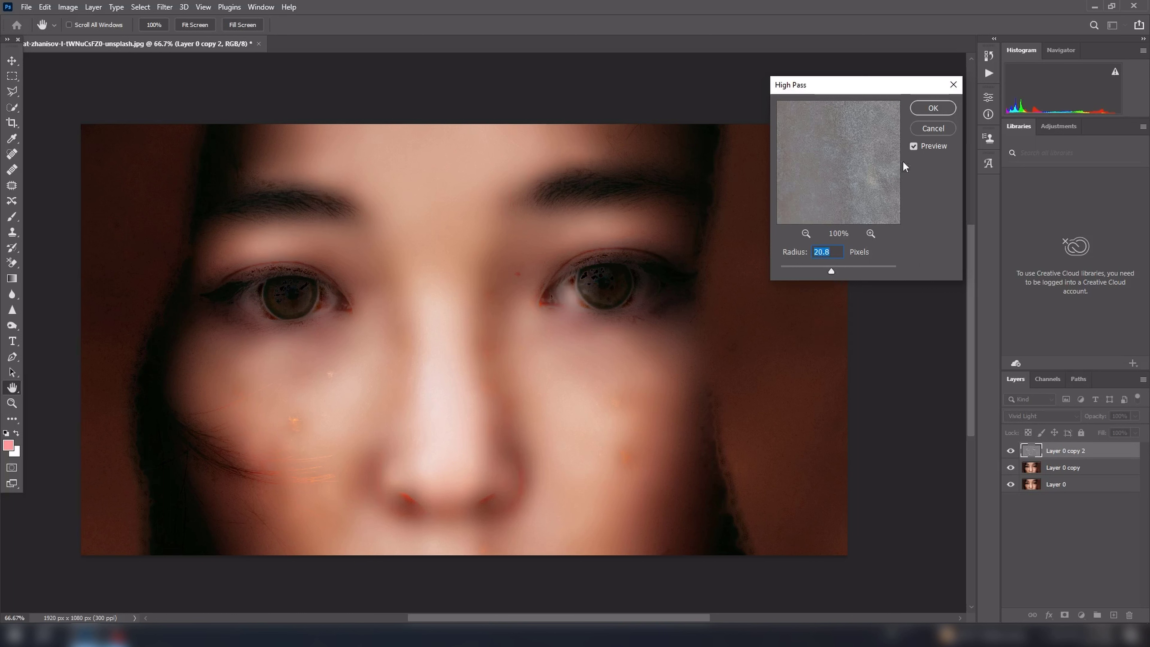
click(934, 108)
key(v)
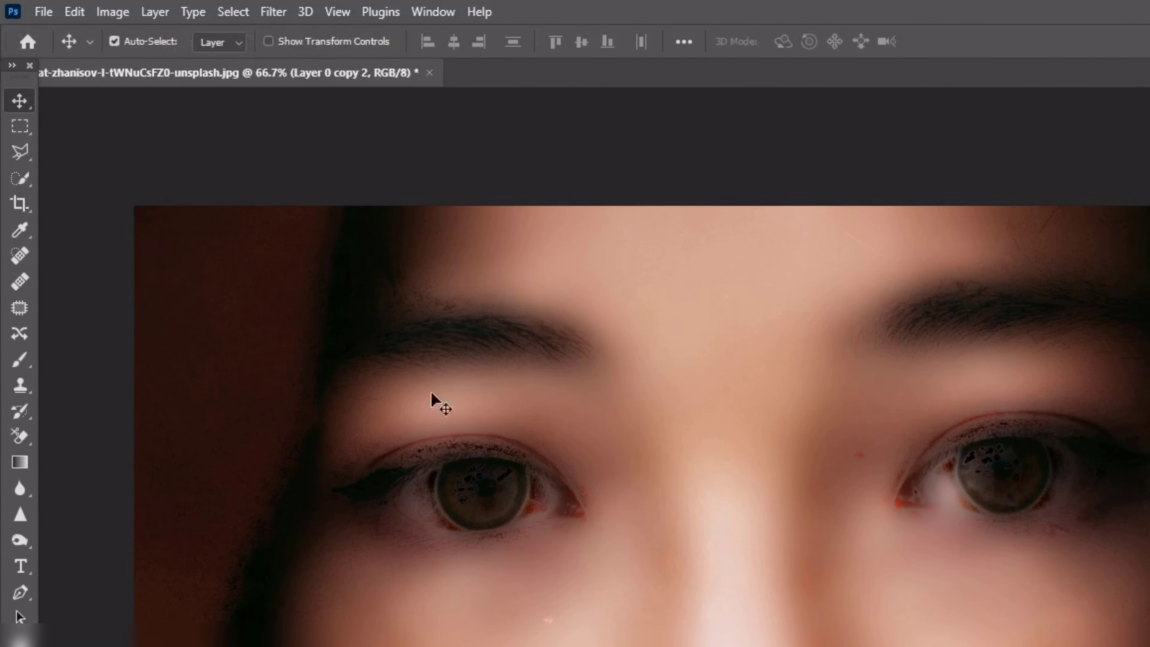
Apply a Gaussian Blur with a radius of 0.2 pixels to the top layer.
click(276, 12)
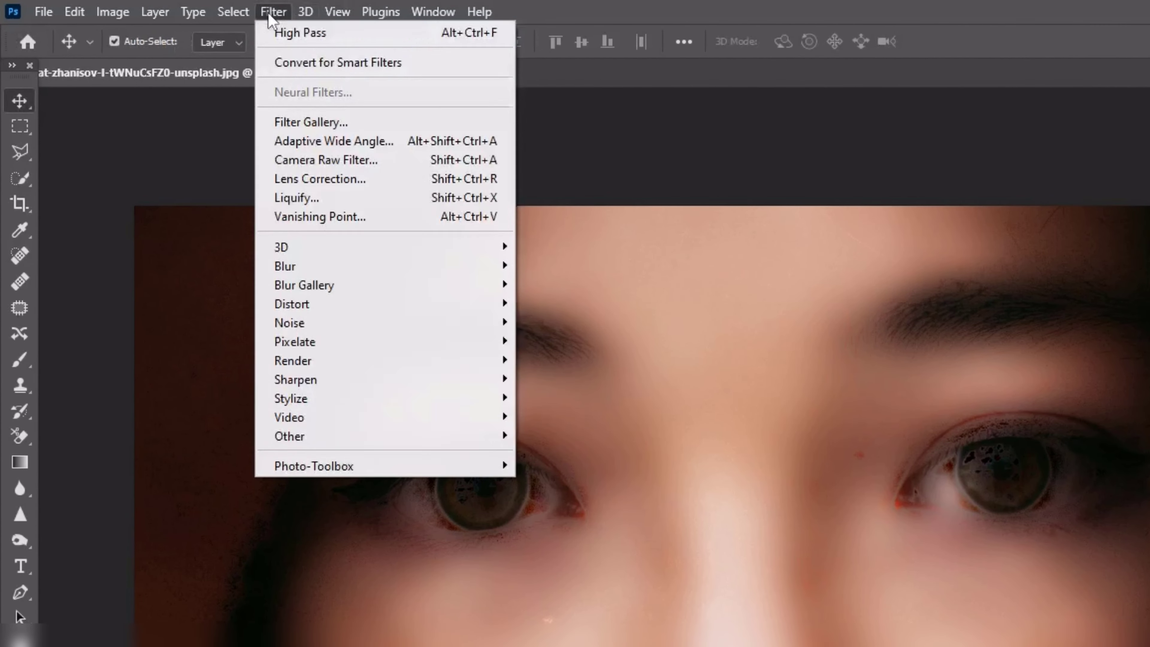
mouse_move(345, 278)
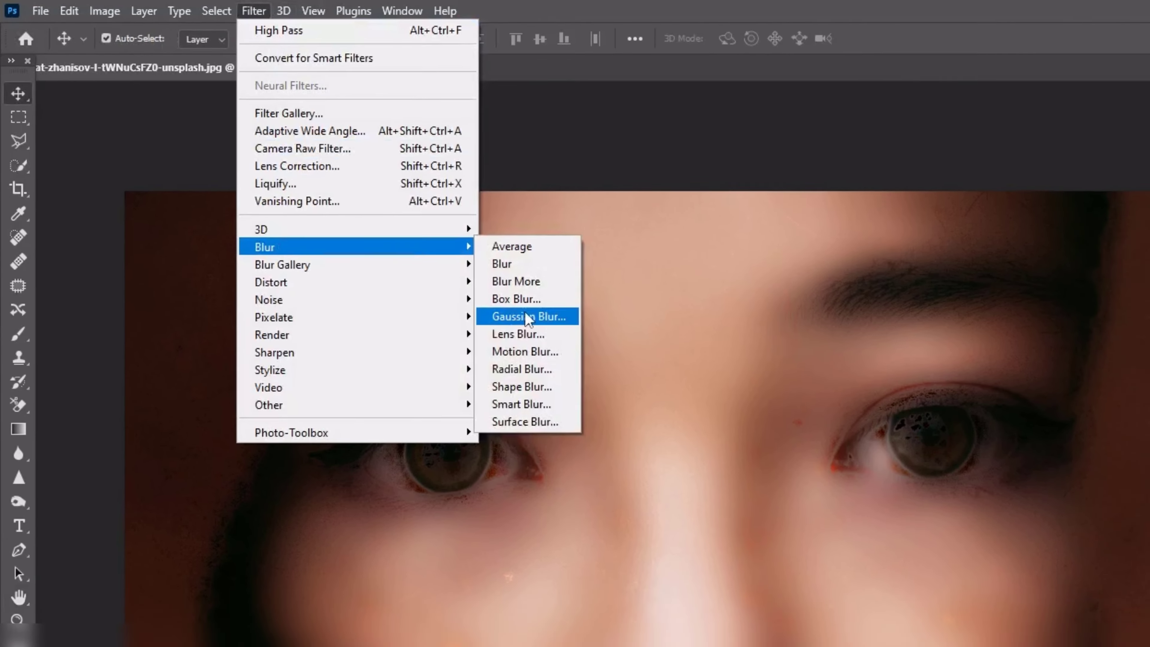
click(590, 337)
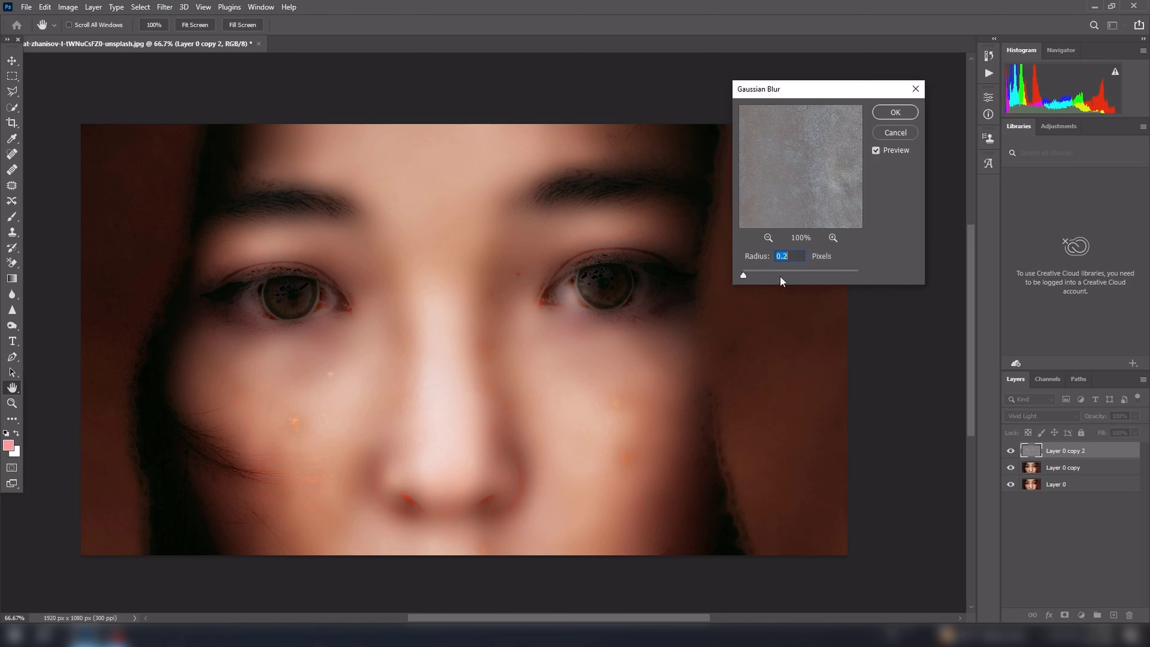
click(902, 112)
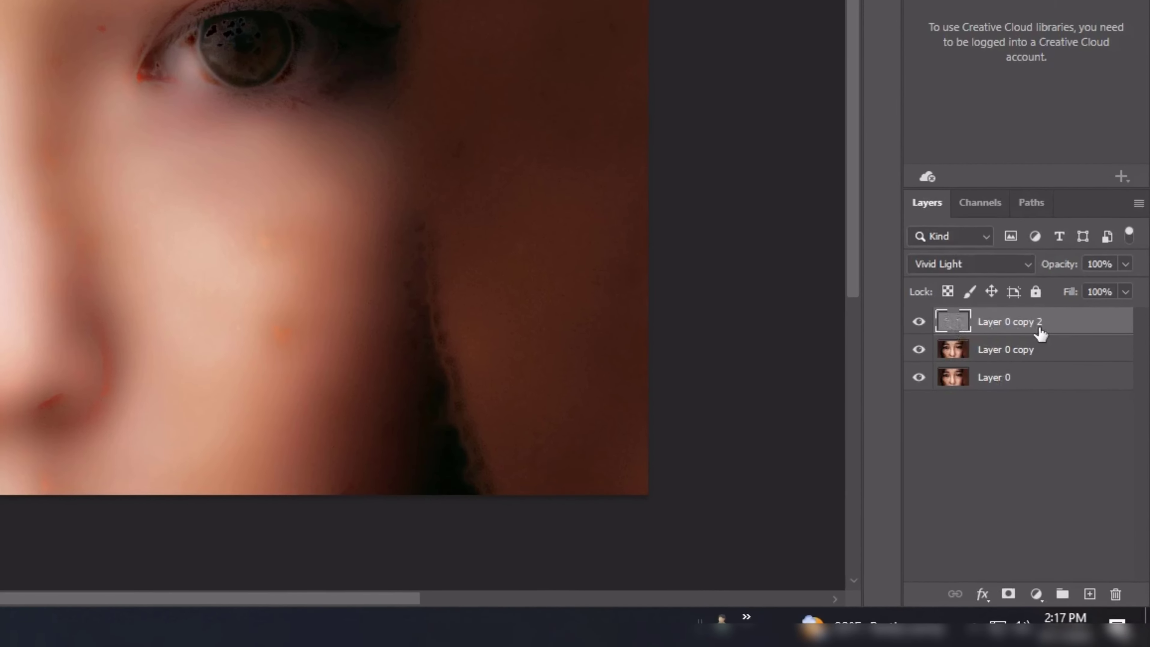
Add a black layer mask to the top copy and set the Brush to 100% opacity and 100% flow.
alt+click(1010, 595)
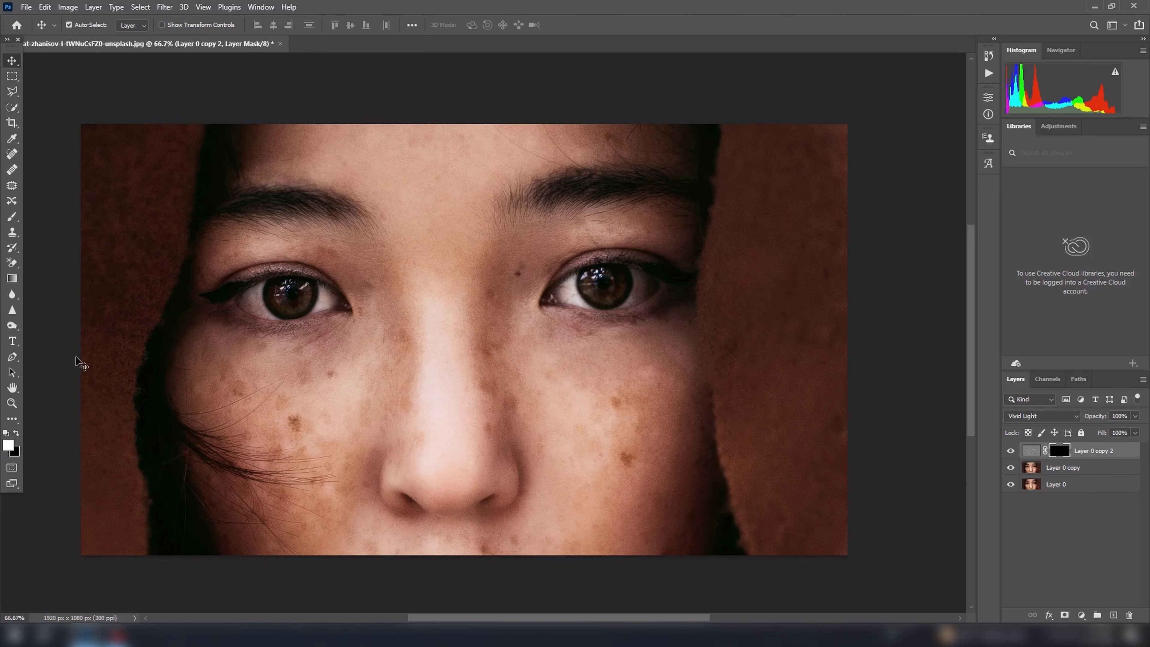
click(11, 218)
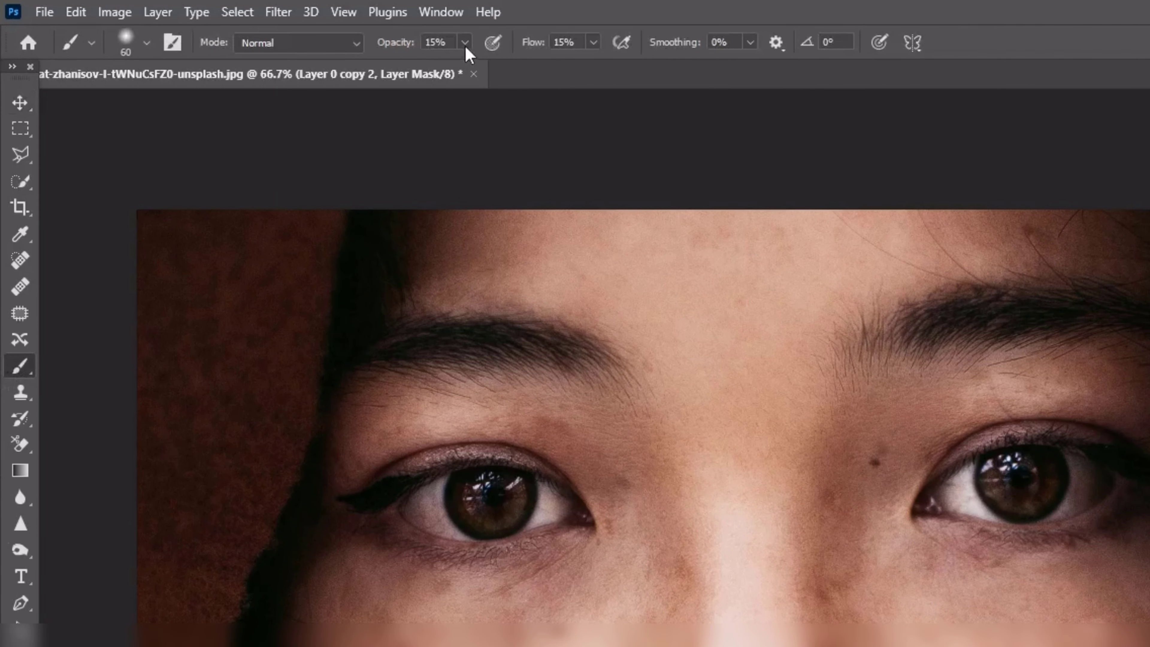
click(465, 42)
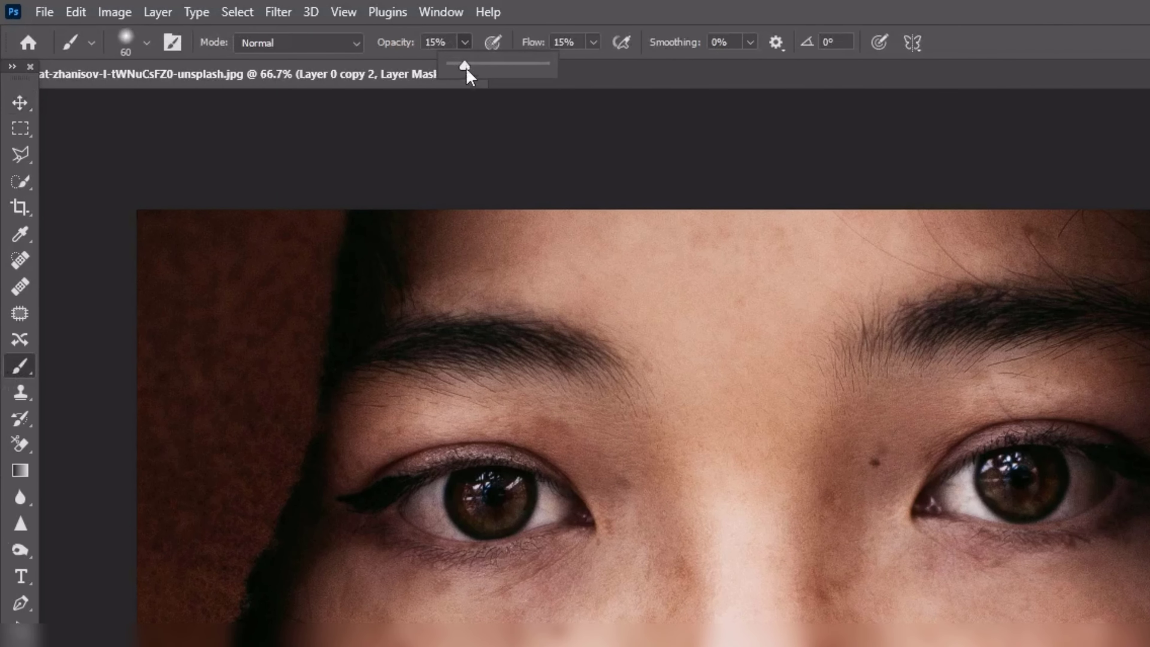
drag(463, 66, 672, 66)
click(593, 42)
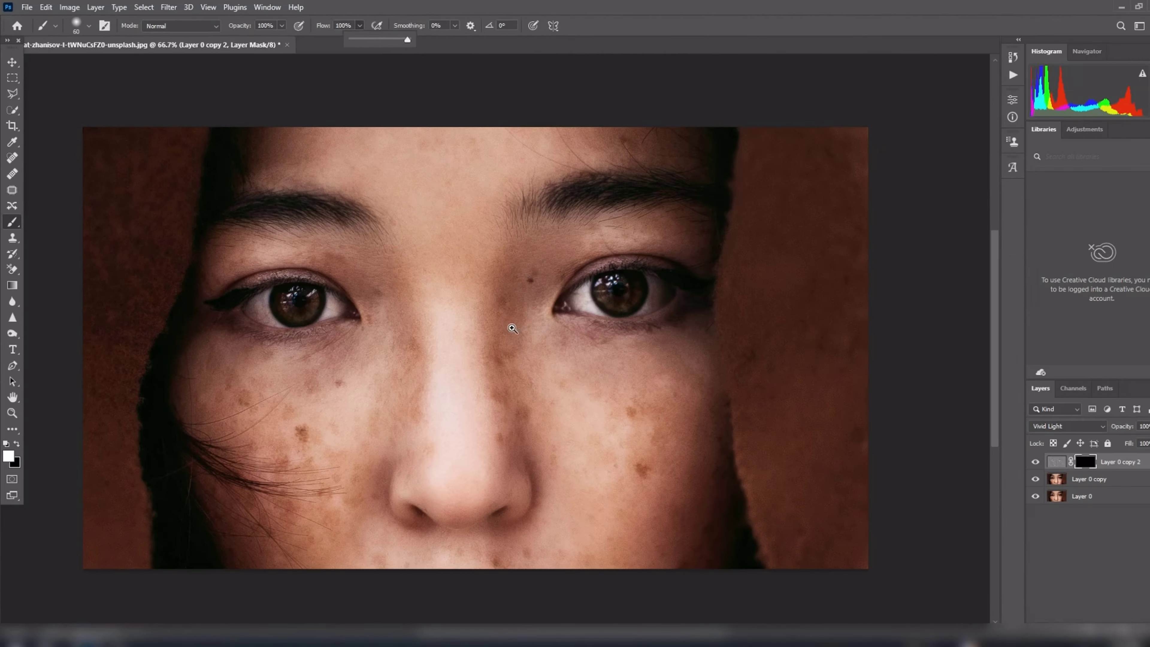
Paint white on the mask with a 125-pixel brush over the nose, the image's right cheek and the area below the nose.
ctrl+click(513, 328)
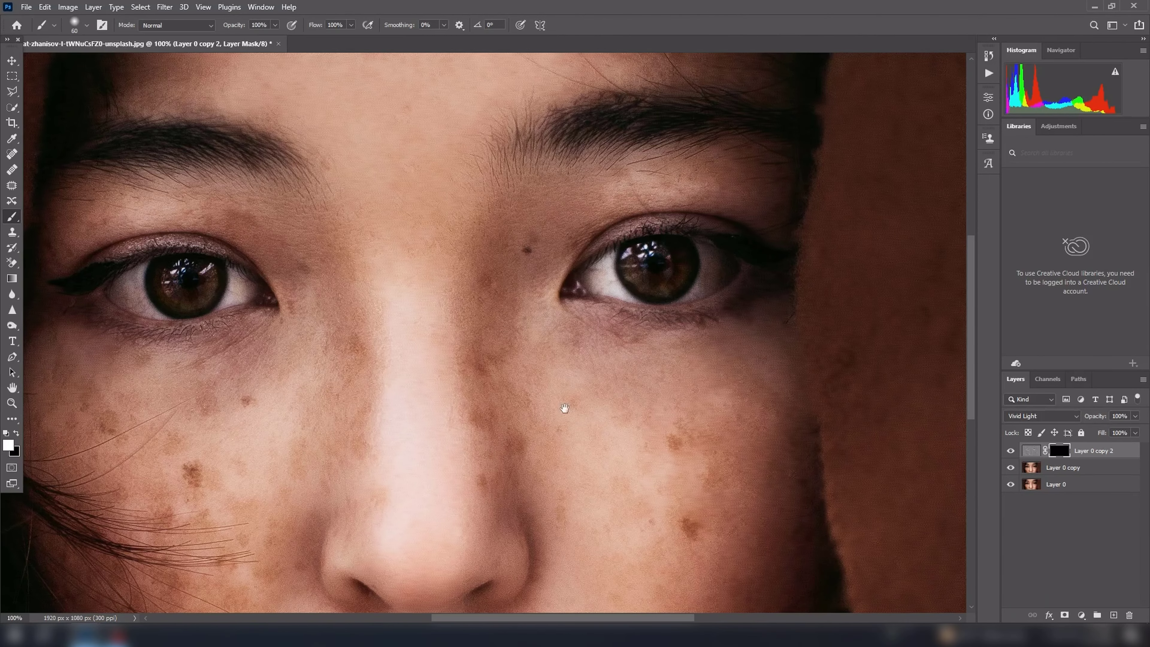
drag(565, 409, 515, 322)
key(bracketright)
key(bracketright)
key(bracketright)
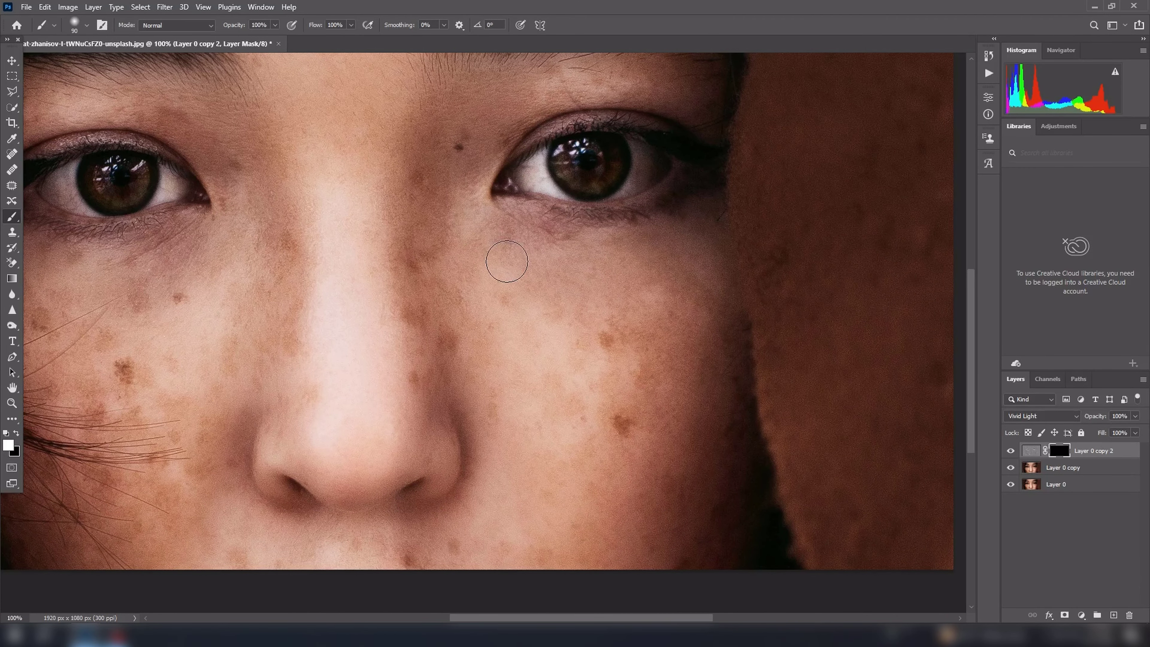
key(bracketright)
key(bracketright)
drag(419, 193, 416, 281)
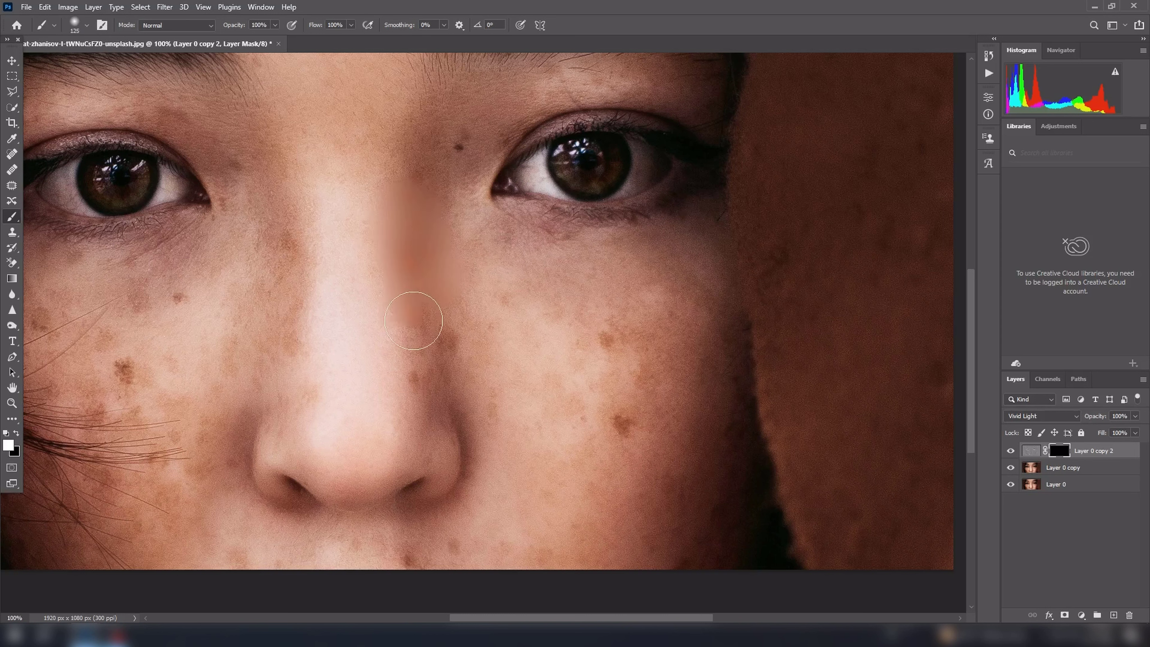
mouse_move(431, 226)
mouse_down()
mouse_move(540, 269)
mouse_move(501, 253)
mouse_move(594, 258)
mouse_move(469, 244)
mouse_move(673, 255)
mouse_move(705, 292)
mouse_move(572, 299)
mouse_move(504, 327)
mouse_move(403, 401)
mouse_move(501, 411)
mouse_move(639, 397)
mouse_move(717, 368)
mouse_up()
key(space)
drag(666, 395, 697, 207)
mouse_move(753, 150)
mouse_down()
mouse_move(560, 347)
mouse_move(471, 374)
mouse_move(489, 288)
mouse_move(422, 270)
mouse_move(357, 273)
mouse_move(281, 321)
mouse_move(400, 351)
mouse_move(457, 330)
mouse_move(213, 359)
mouse_up()
Enlarge the brush to 250 pixels and paint white on the mask over the forehead and the image's left cheek.
key(space)
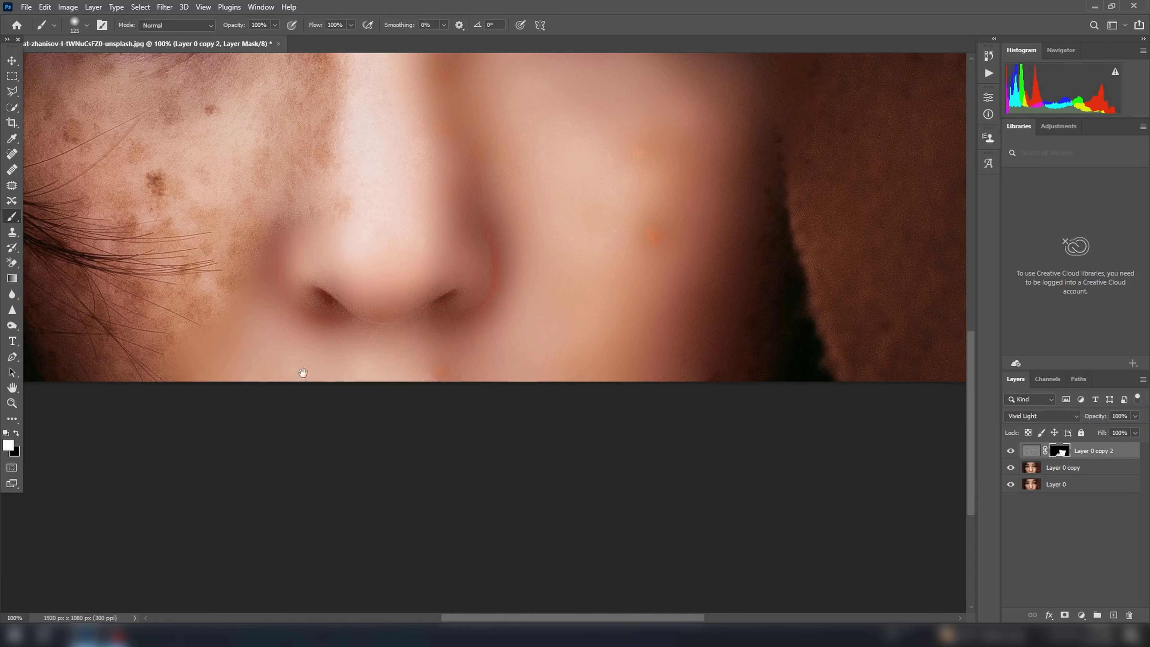
scroll(303, 373, down, 2)
drag(358, 272, 377, 352)
key(bracketright)
key(bracketright)
key(bracketright)
key(bracketright)
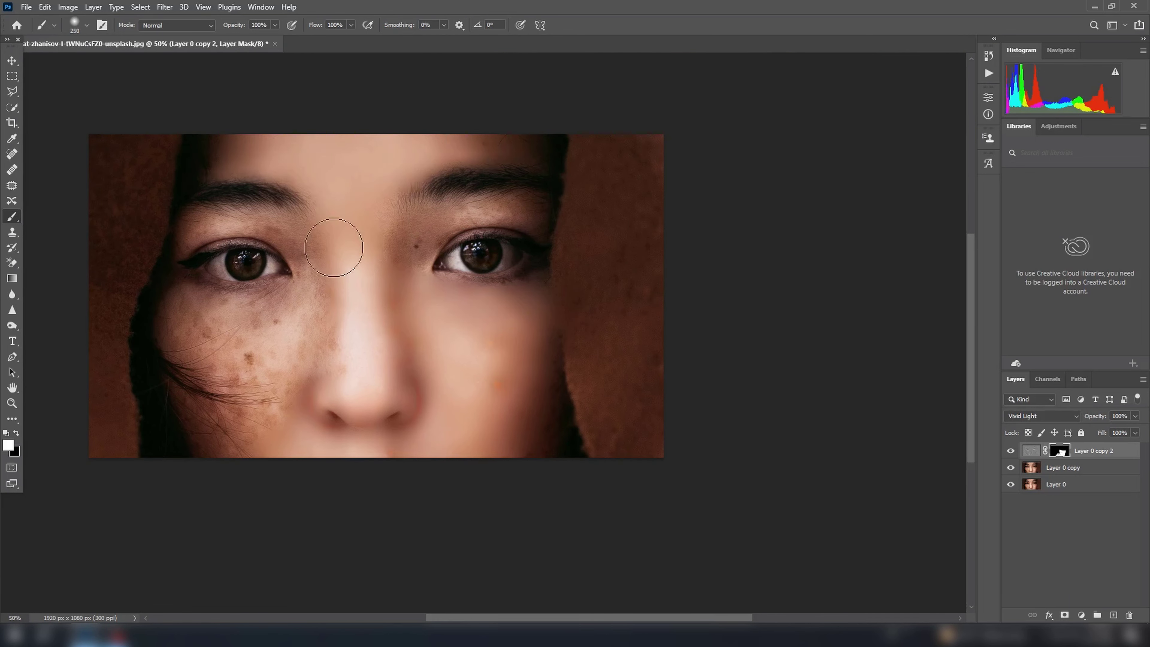
mouse_move(334, 247)
mouse_down()
mouse_move(298, 307)
mouse_move(167, 314)
mouse_move(271, 384)
mouse_move(330, 337)
mouse_move(290, 441)
mouse_up()
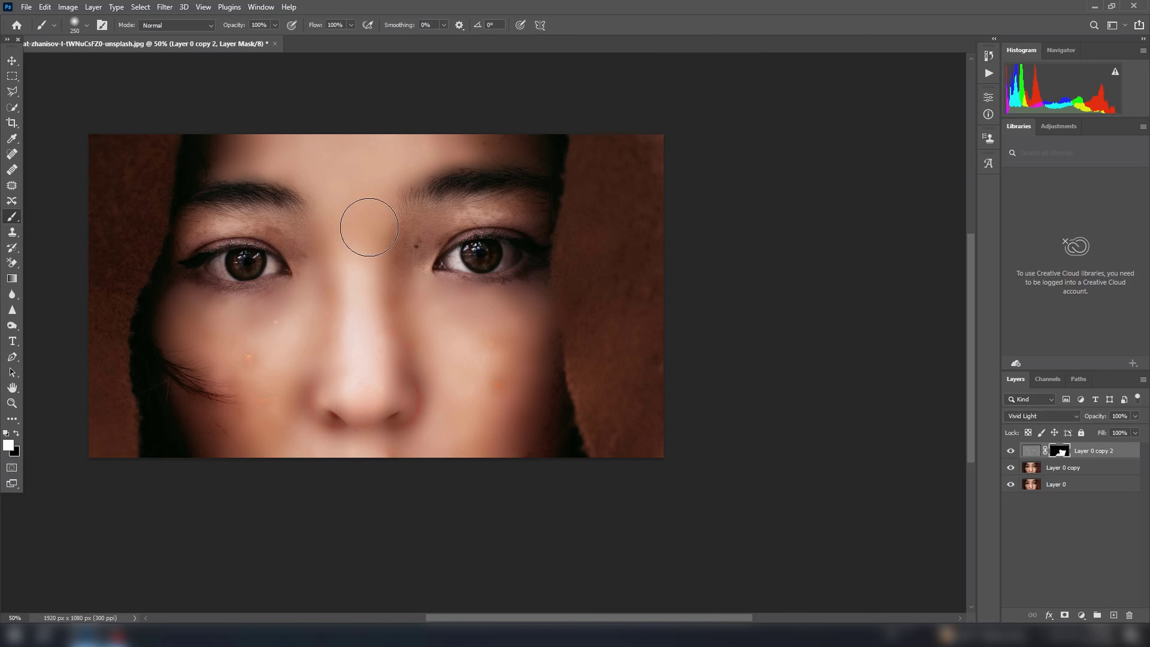
Reduce the brush to 150 pixels and paint white on the mask over the skin between the brows and eyes.
key(bracketleft)
key(bracketleft)
key(bracketleft)
mouse_move(369, 227)
mouse_down()
mouse_move(363, 268)
mouse_move(459, 215)
mouse_move(560, 241)
mouse_up()
mouse_move(320, 255)
mouse_down()
mouse_move(271, 224)
mouse_move(181, 234)
mouse_up()
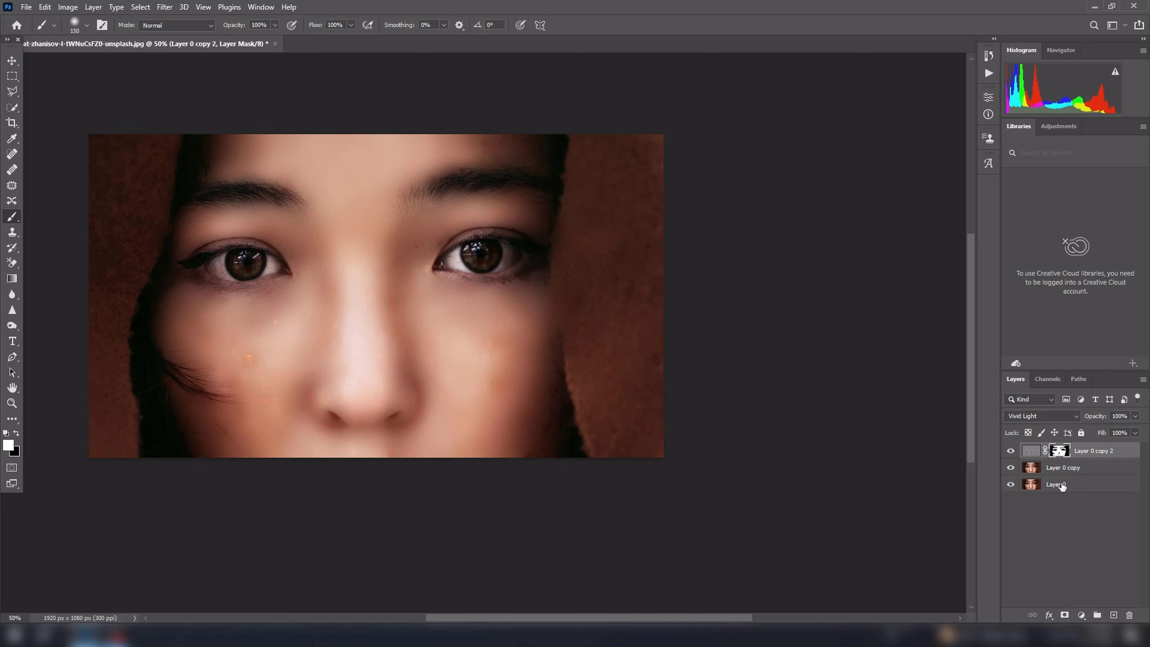
Merge all layers into one and ready the Patch tool for the orange blemishes on the image's left cheek.
key(ctrl+shift+e)
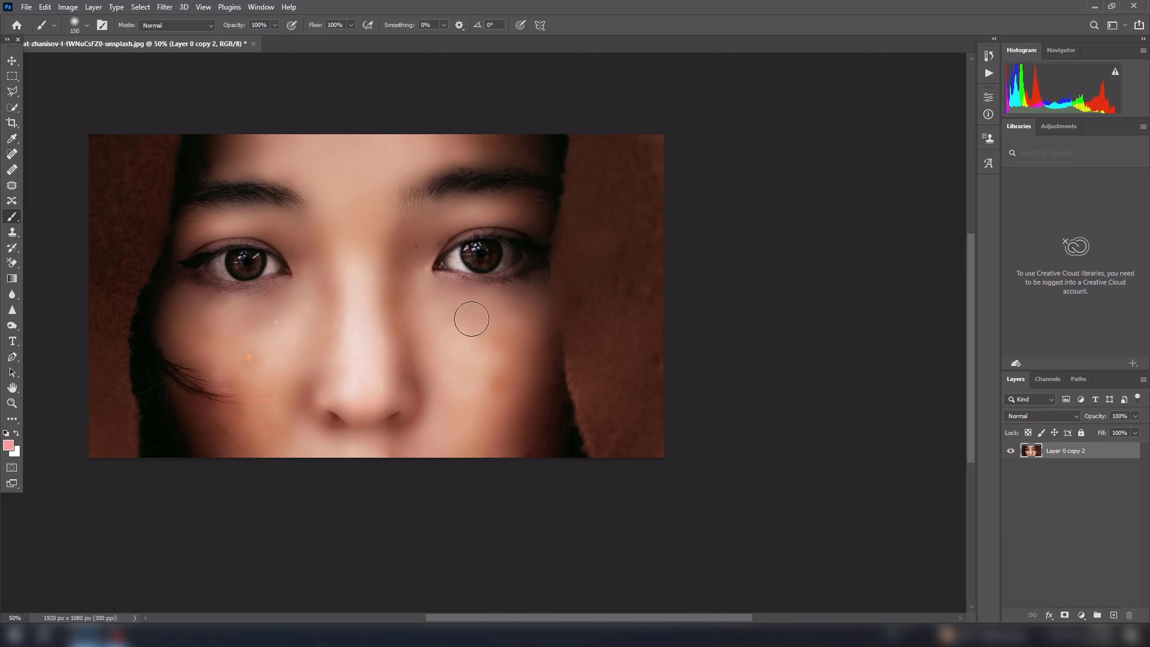
click(11, 188)
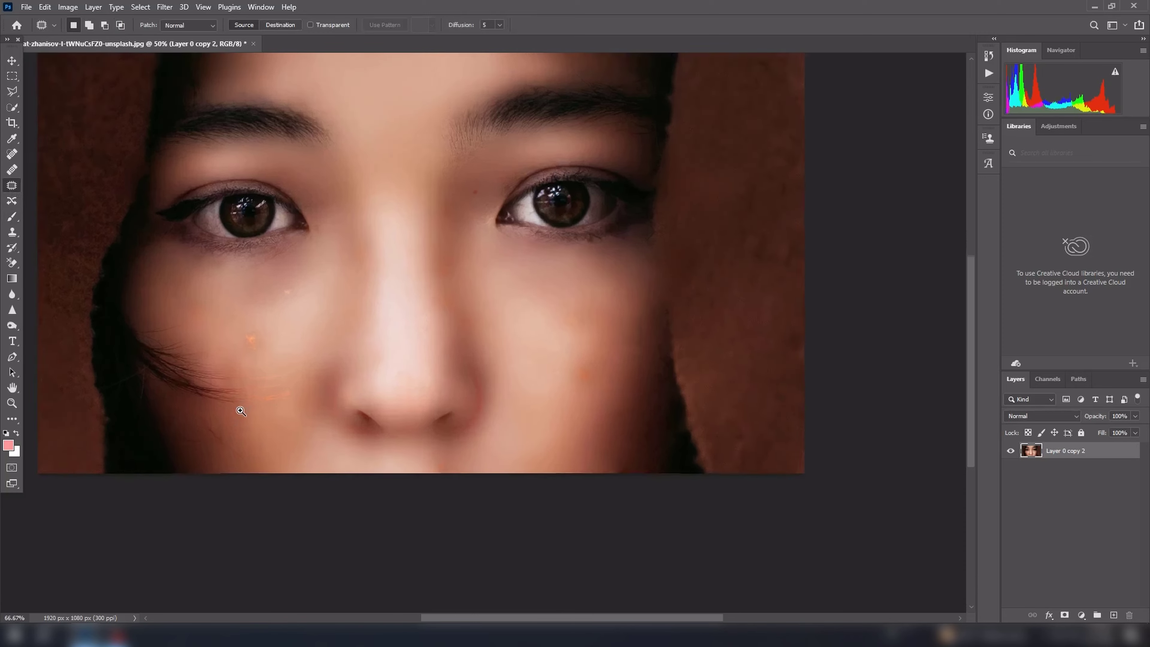
ctrl+click(245, 417)
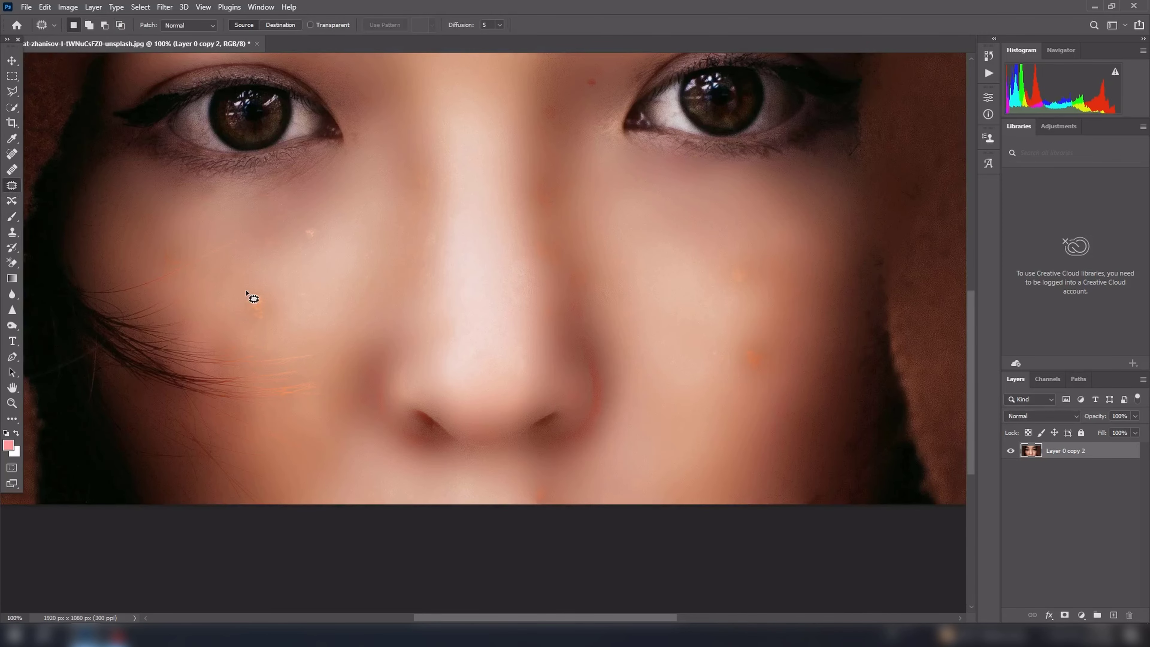